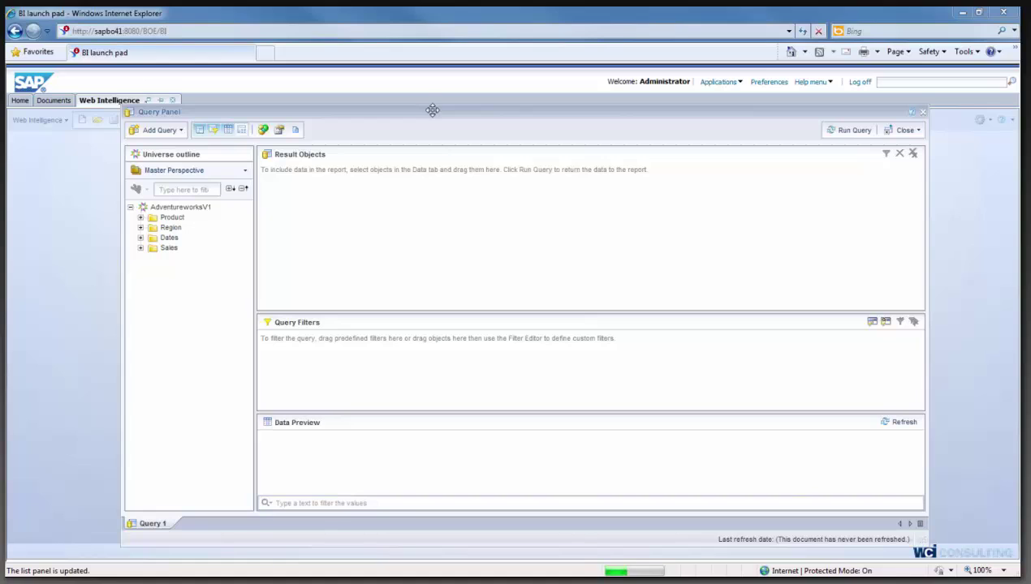
- Add Product Name, Product Description and Sales Amount to the query's result objects
drag(431, 110, 422, 106)
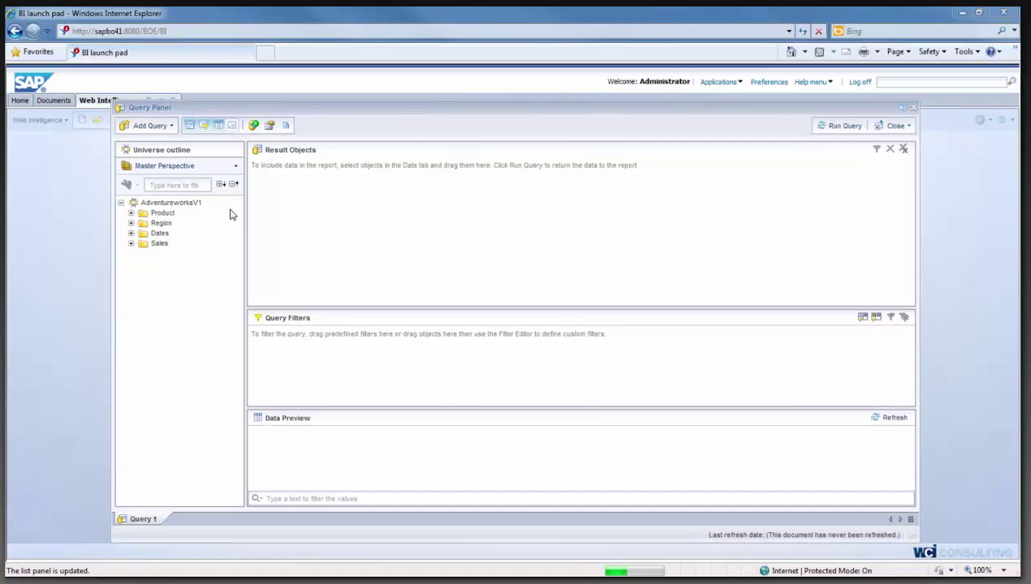
click(131, 213)
click(171, 225)
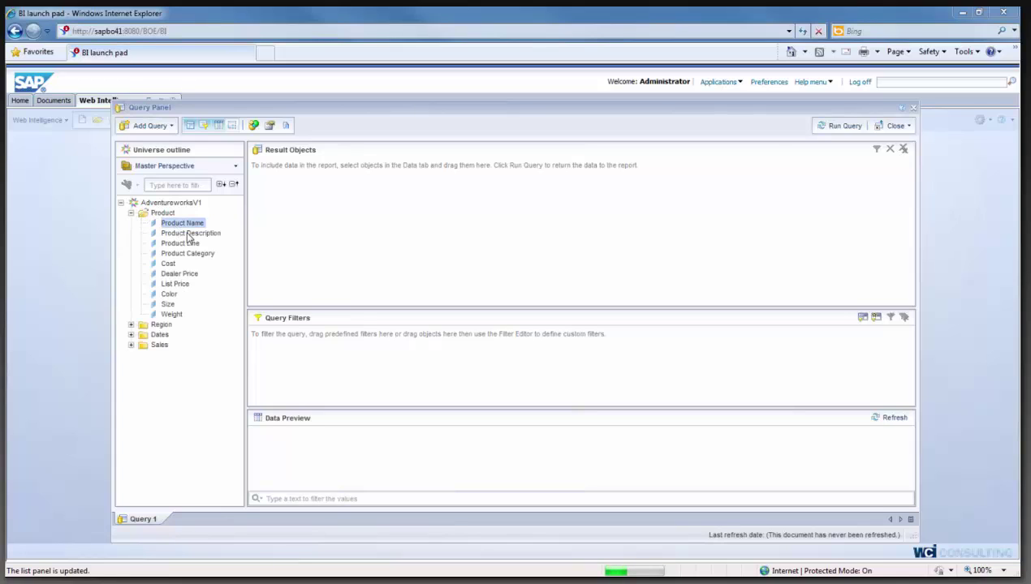
double_click(179, 234)
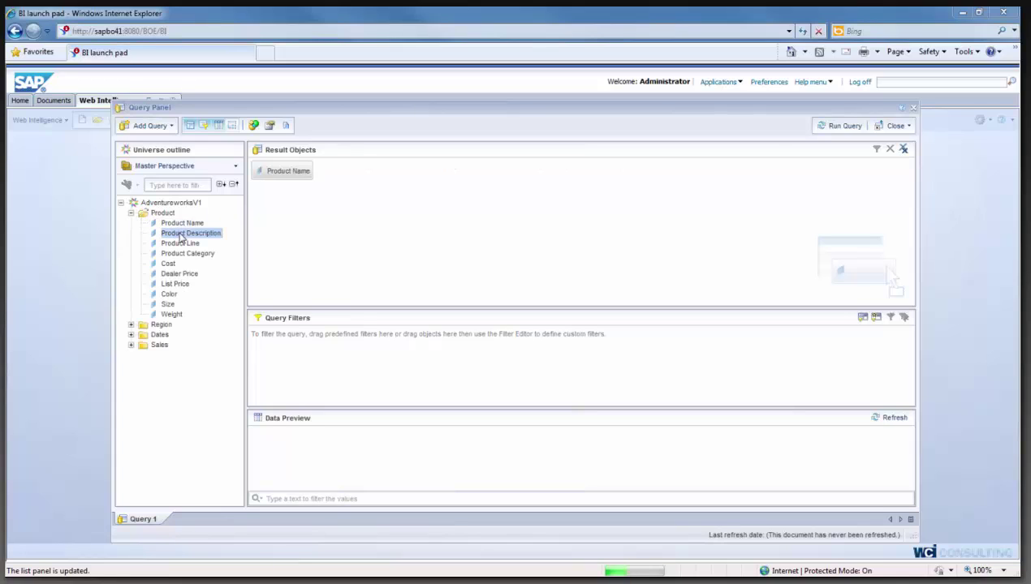
click(131, 346)
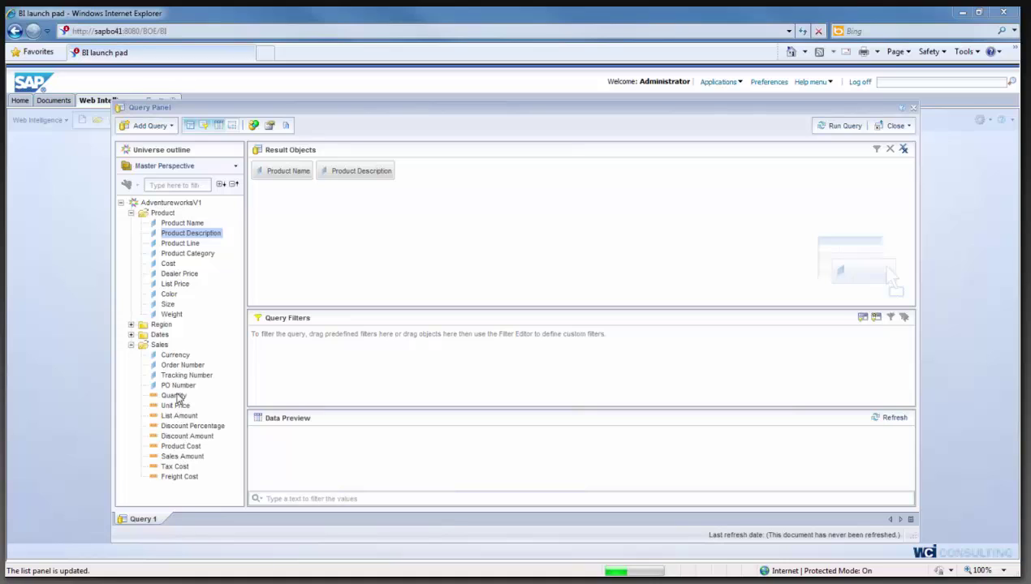
double_click(182, 456)
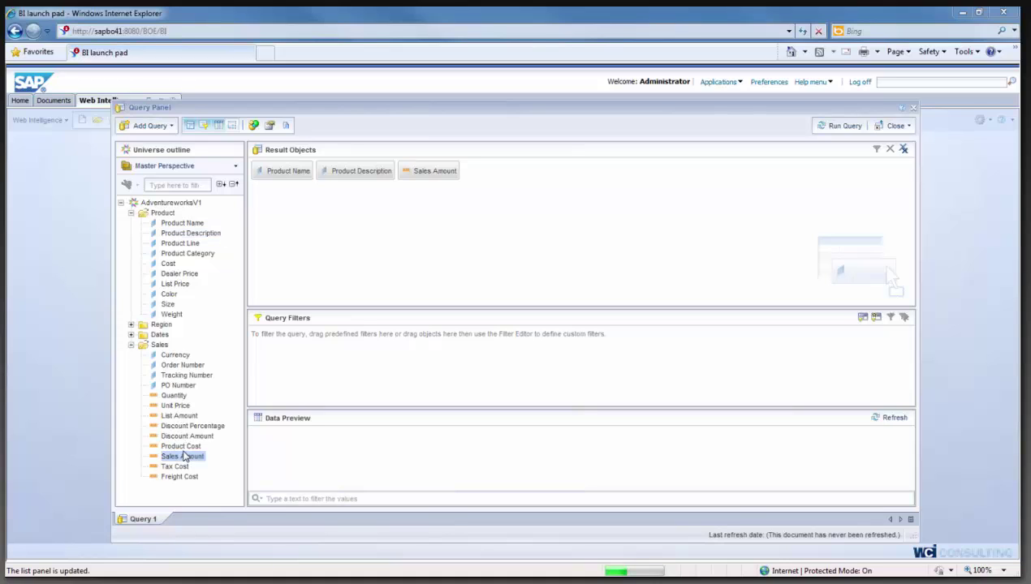
- Rename Query 1 to 'Revenue' and run the query
double_click(149, 522)
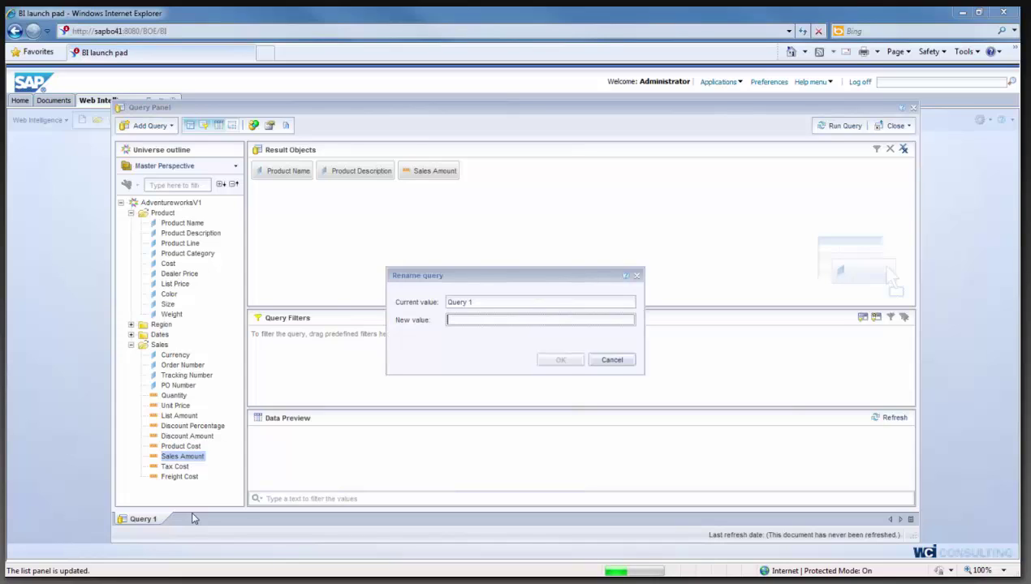
text(Revenue)
click(544, 366)
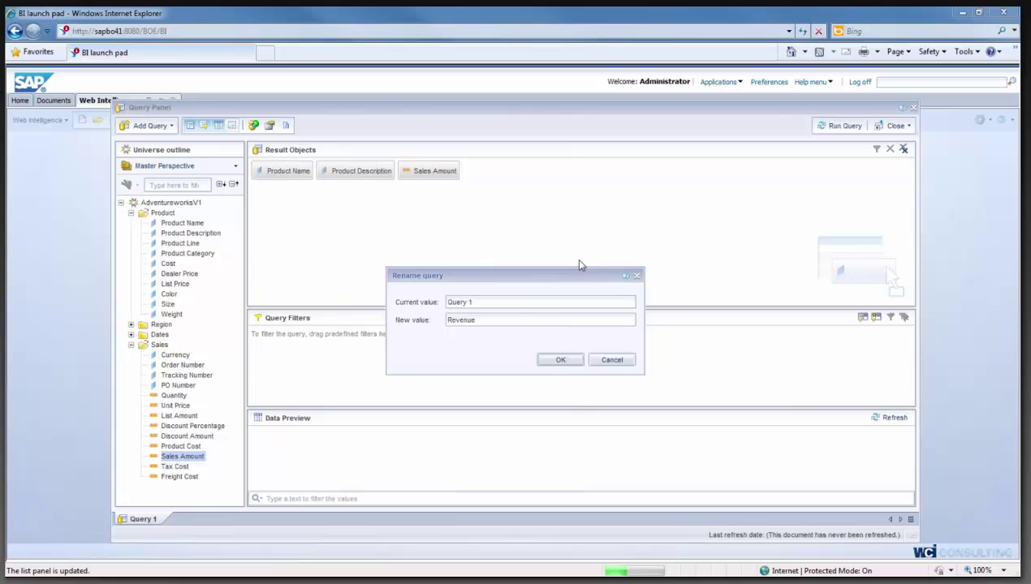
click(561, 363)
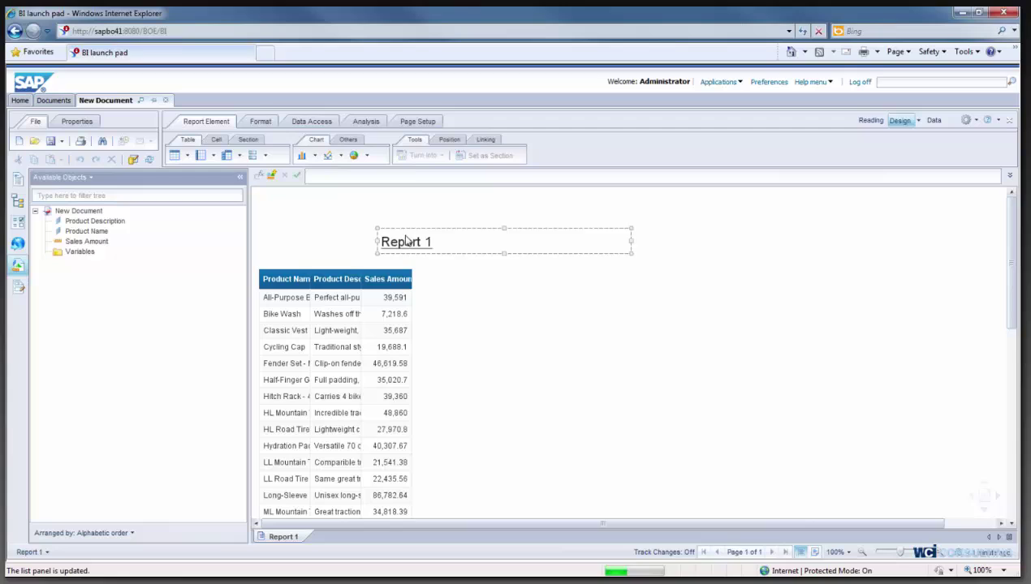
- Add a new data provider based on the AdventureworksV1 universe
click(307, 123)
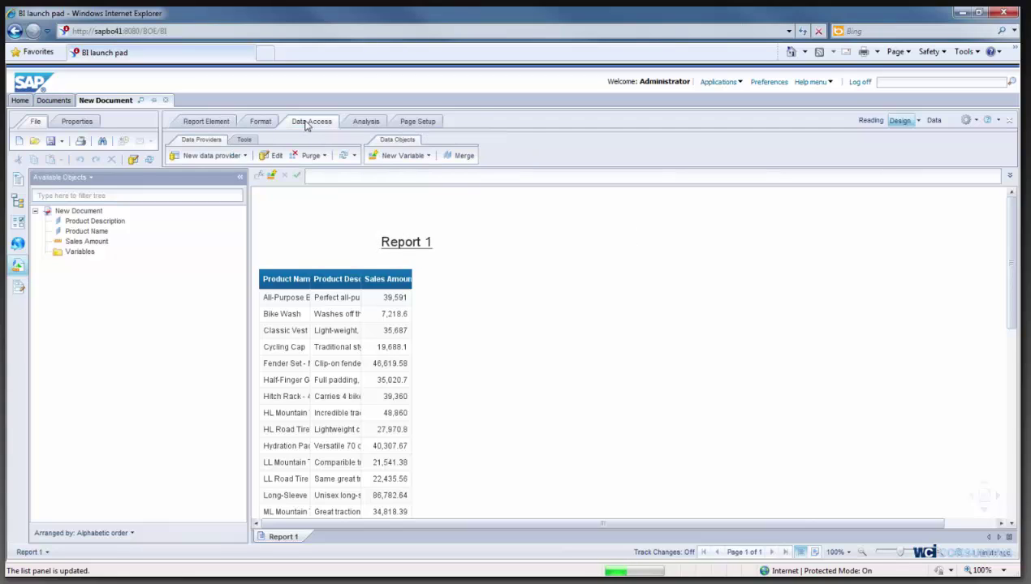
click(224, 156)
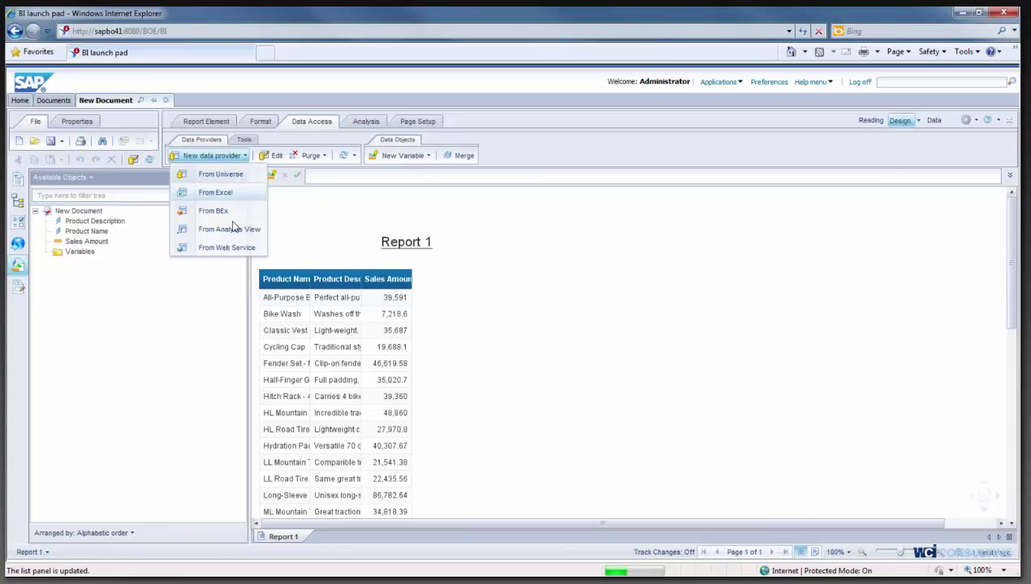
click(224, 175)
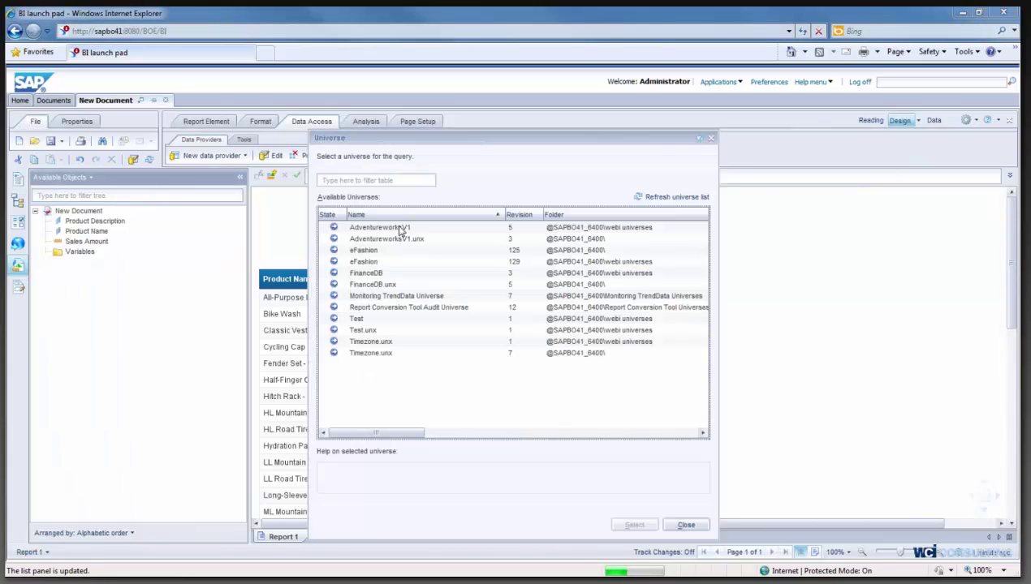
click(401, 228)
click(633, 526)
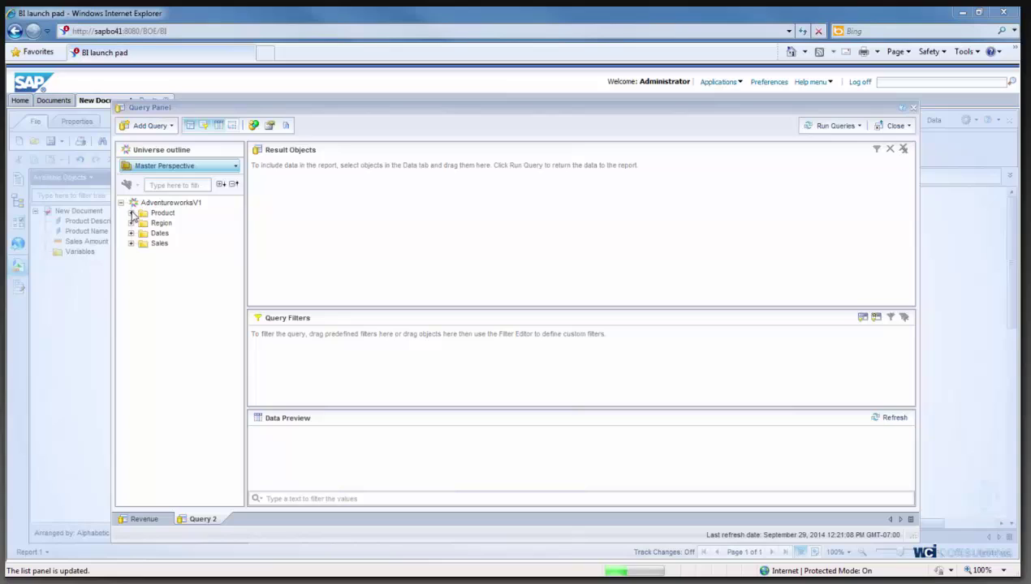
- Add Product Name, Product Description and Quantity to the second query's results
click(132, 213)
double_click(177, 223)
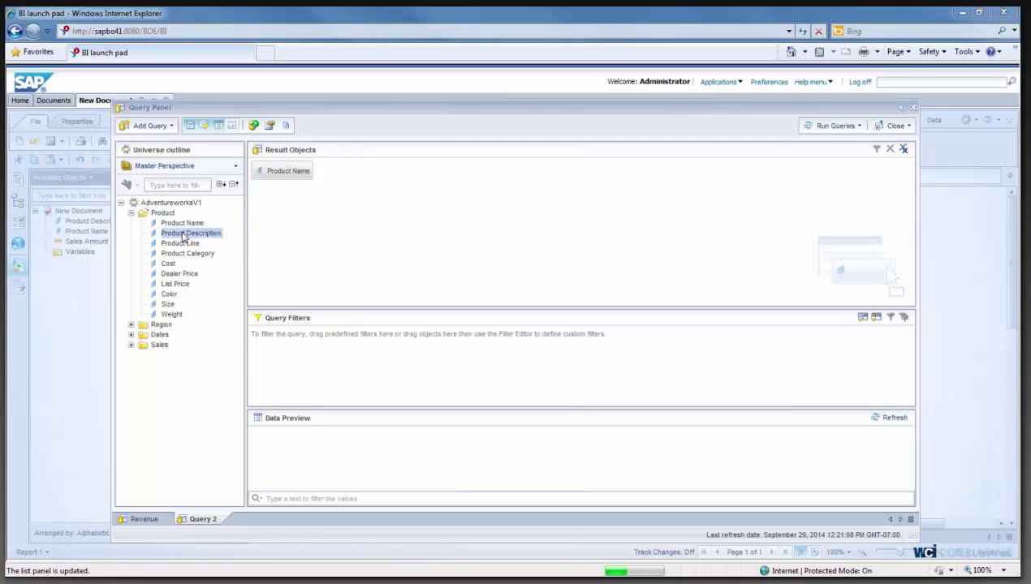
double_click(185, 233)
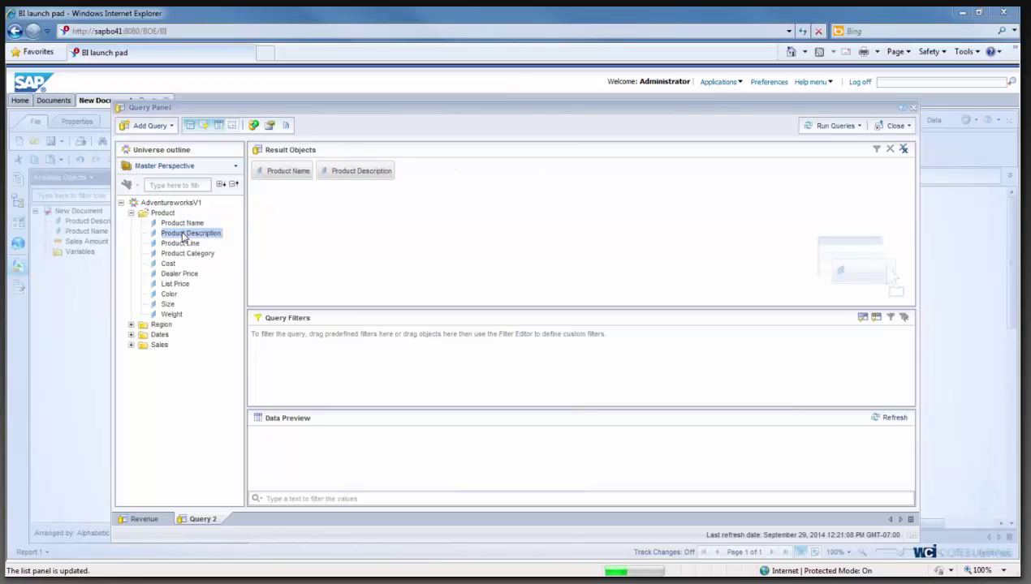
click(131, 344)
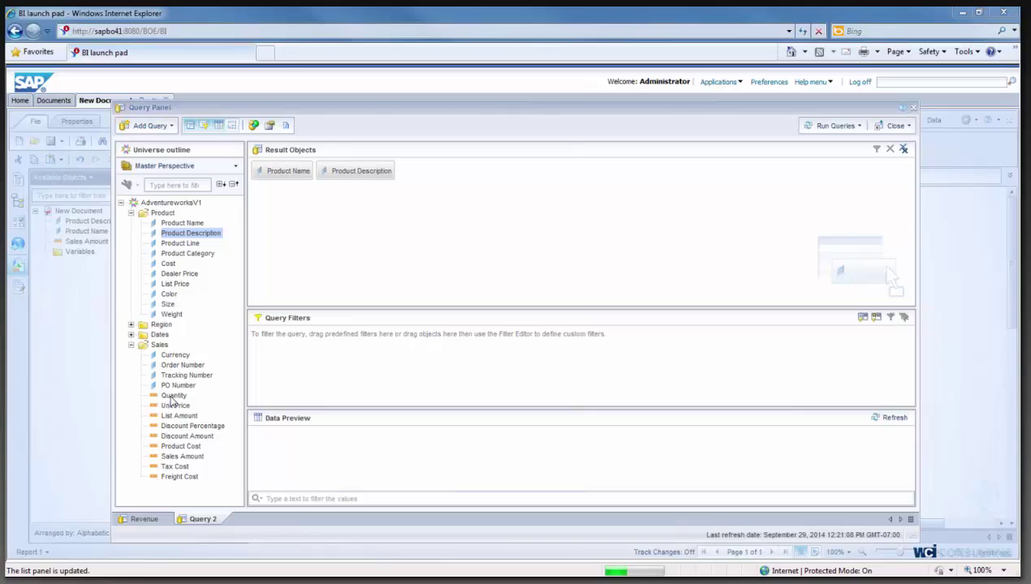
click(173, 397)
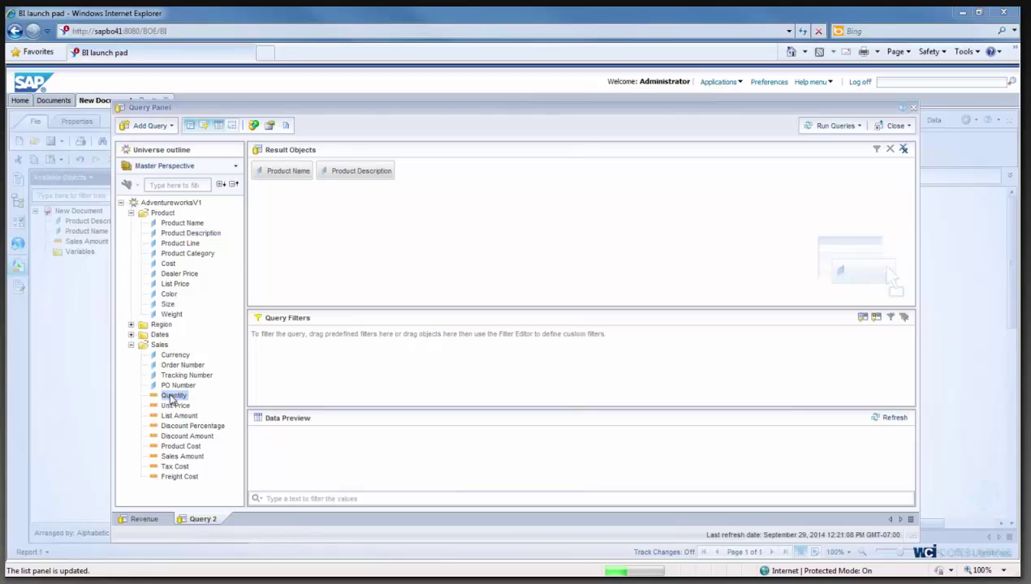
double_click(177, 397)
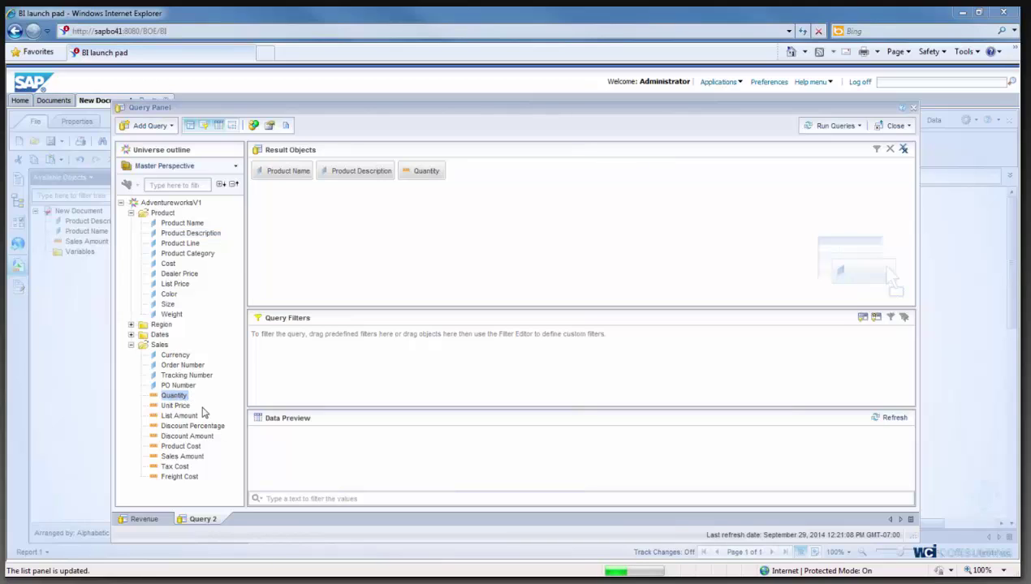
- Rename the second query from Query 2 to 'Quantity'
right_click(195, 517)
click(234, 513)
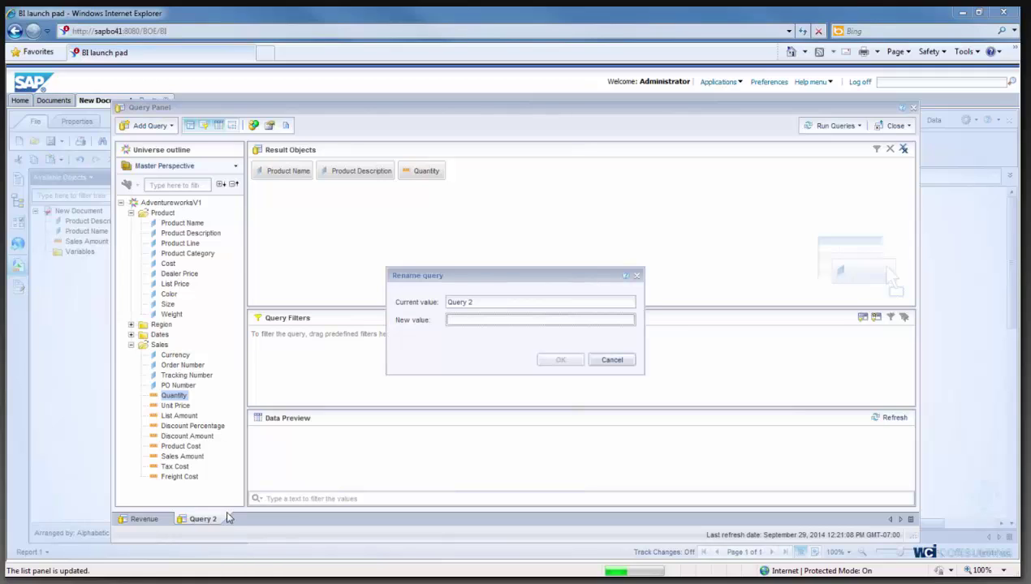
text(R)
key(BackSpace)
text(Quantity)
click(560, 360)
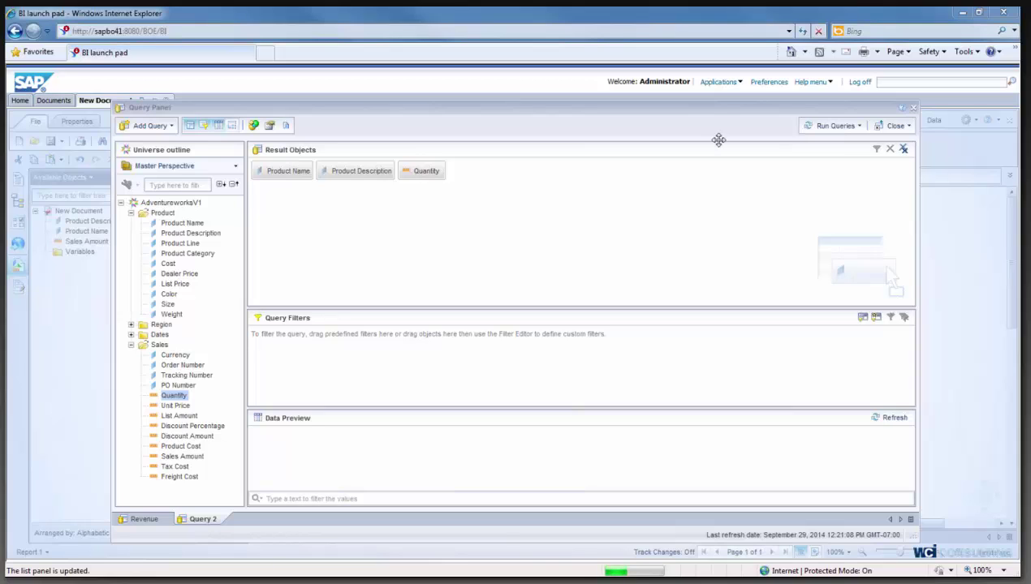
drag(718, 140, 716, 141)
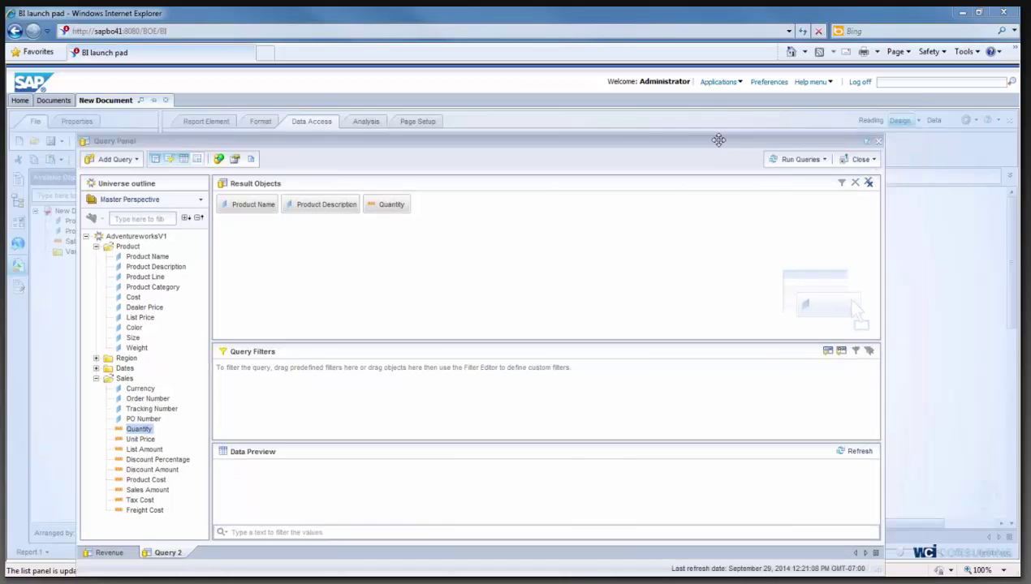
click(775, 161)
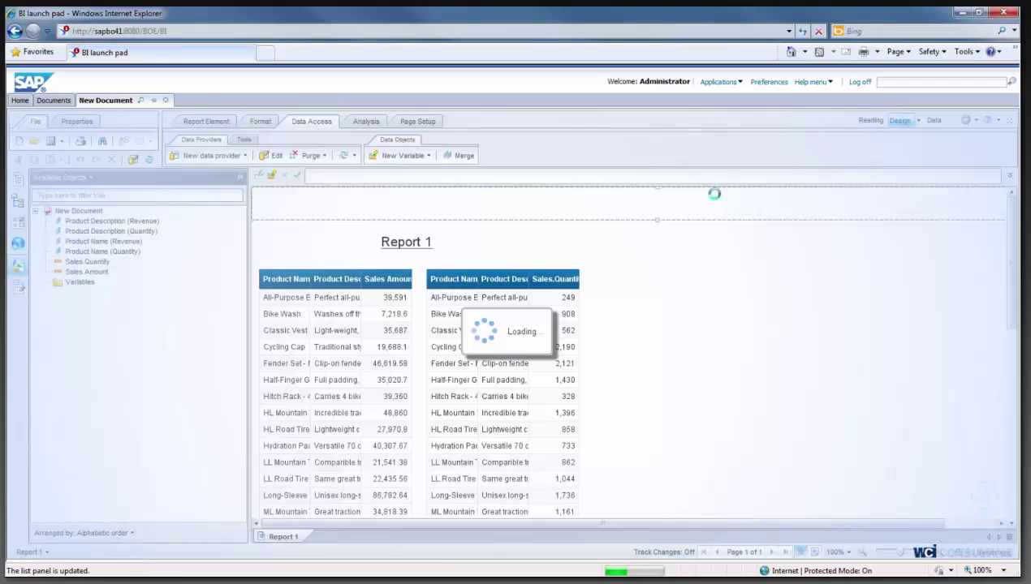
click(337, 298)
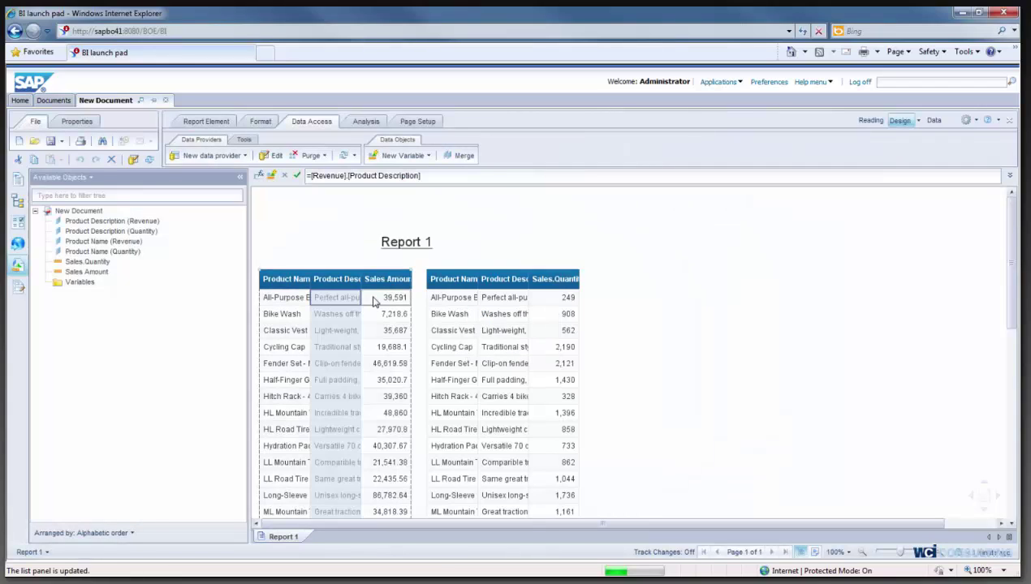
click(378, 301)
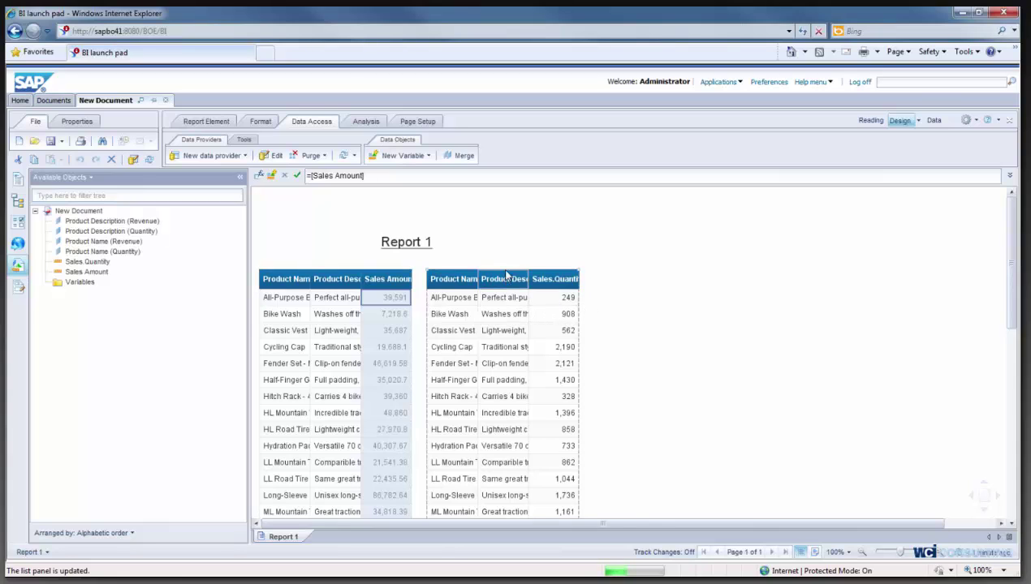
click(508, 269)
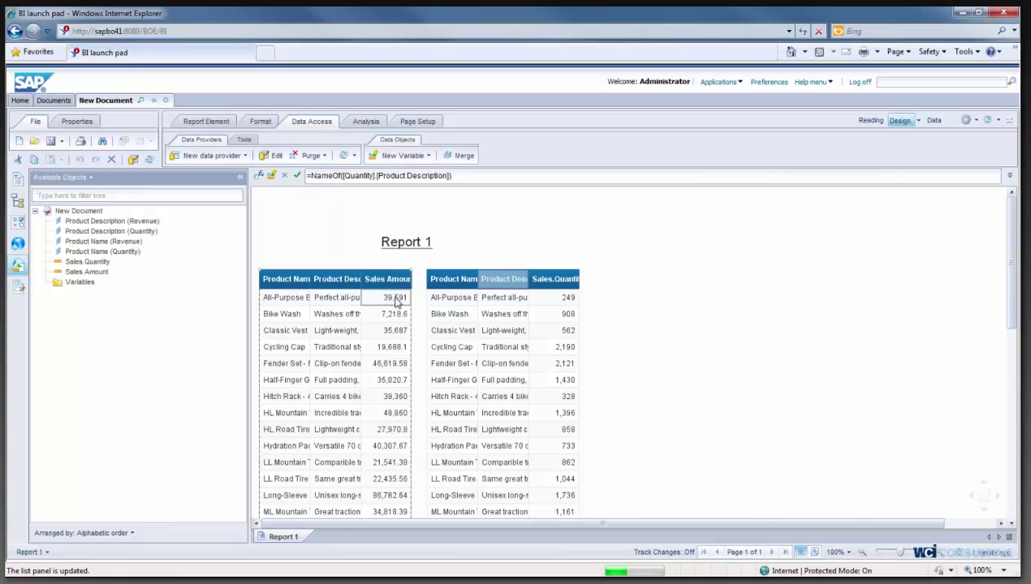
- Delete the separate quantity table and add Sales.Quantity as a column in the first table
right_click(483, 268)
click(525, 355)
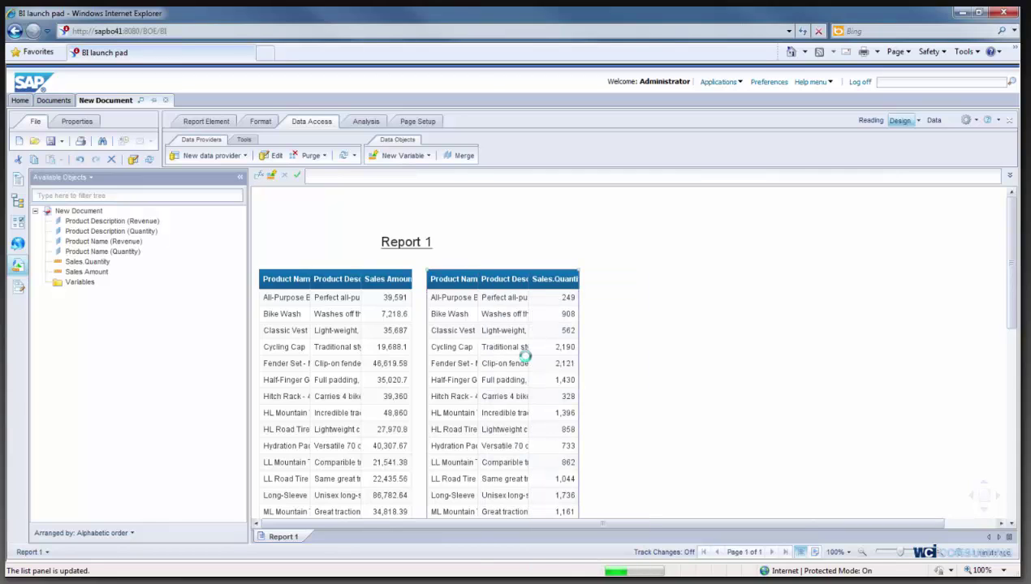
click(94, 272)
click(93, 262)
drag(97, 262, 412, 300)
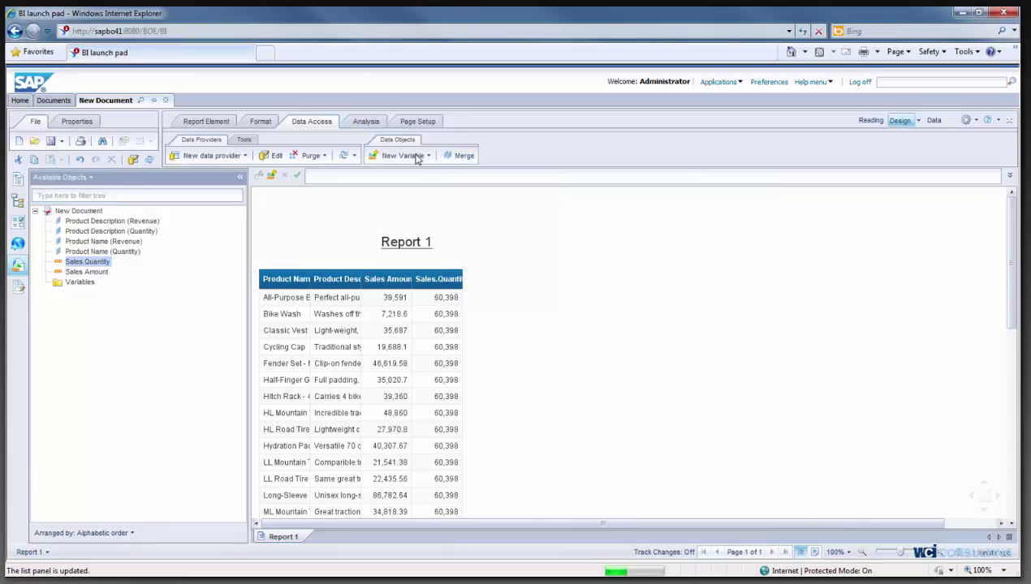
- Merge the Revenue and Quantity queries' Product Name objects into one dimension
click(459, 157)
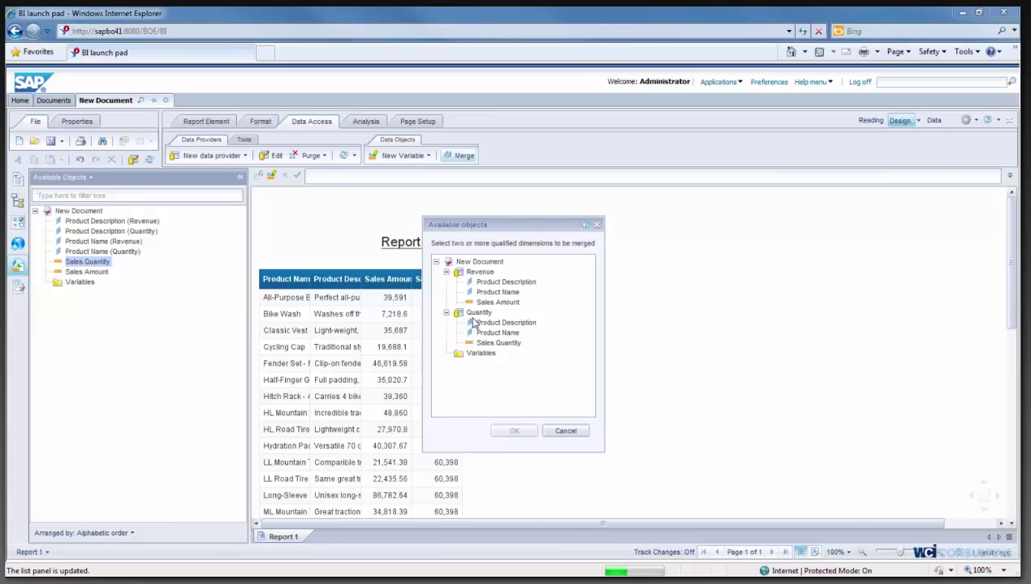
click(487, 282)
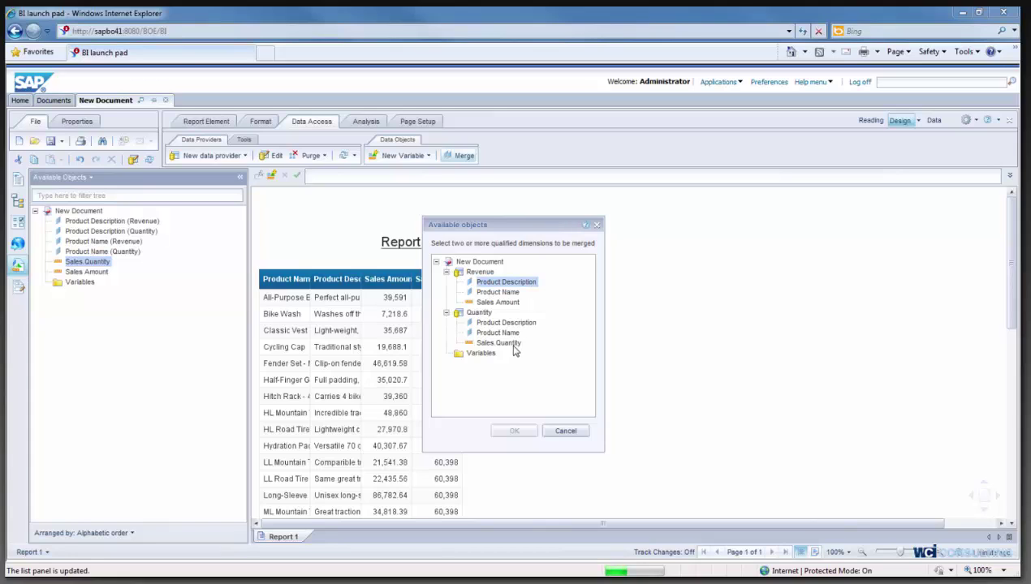
click(511, 336)
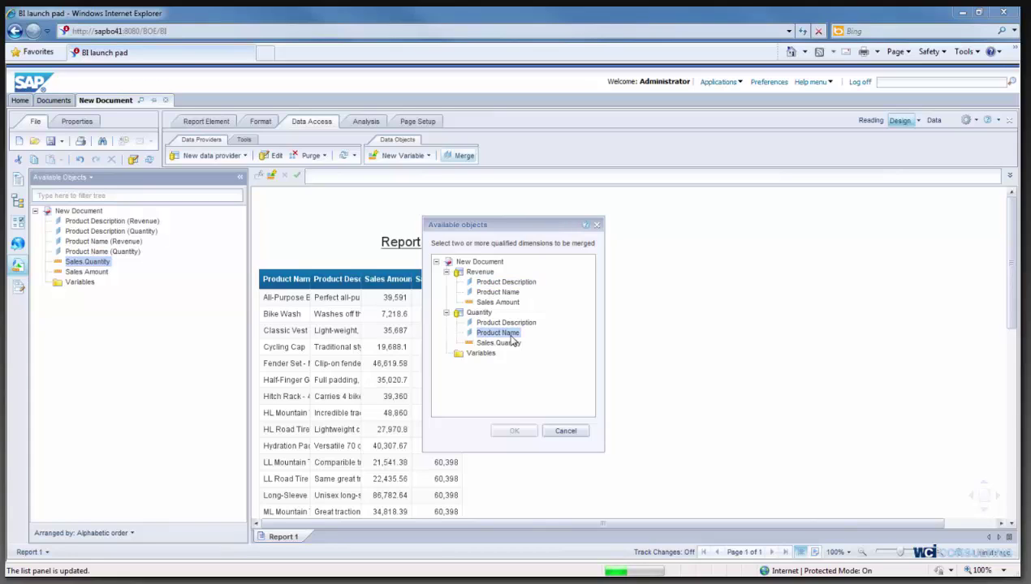
ctrl+click(502, 293)
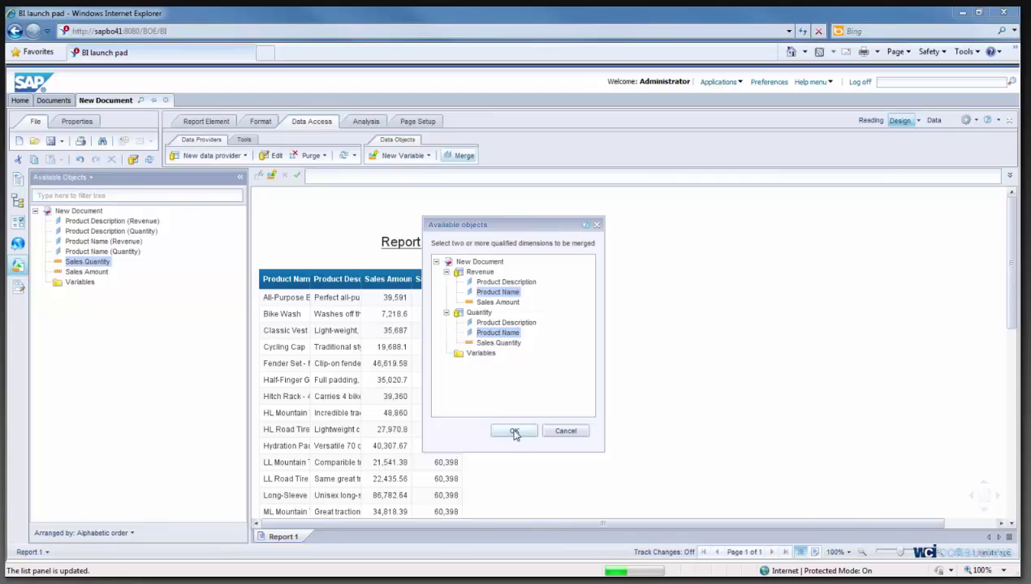
click(515, 431)
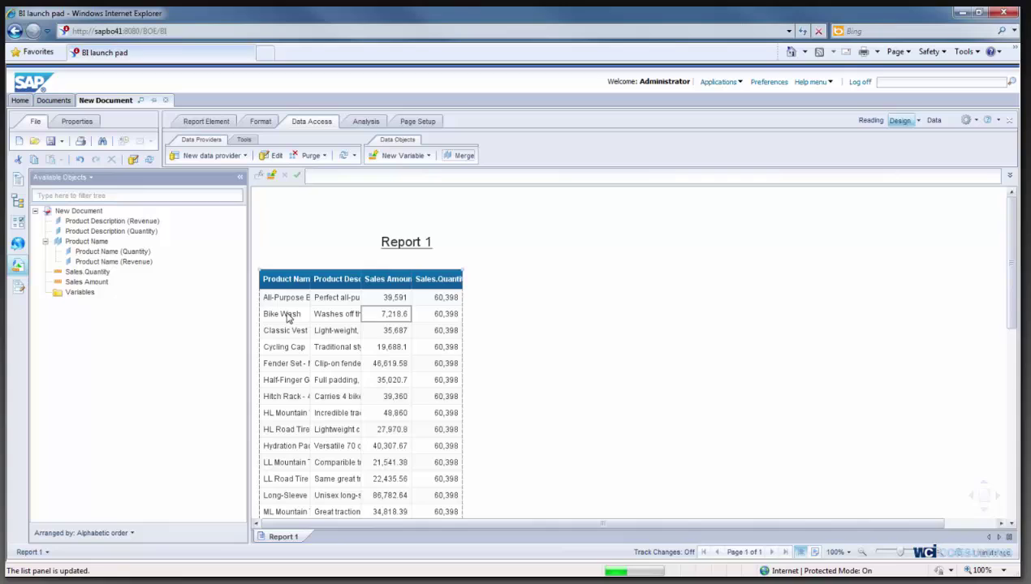
- Delete the Product Description column so Sales.Quantity shows per-product values like 249
click(75, 243)
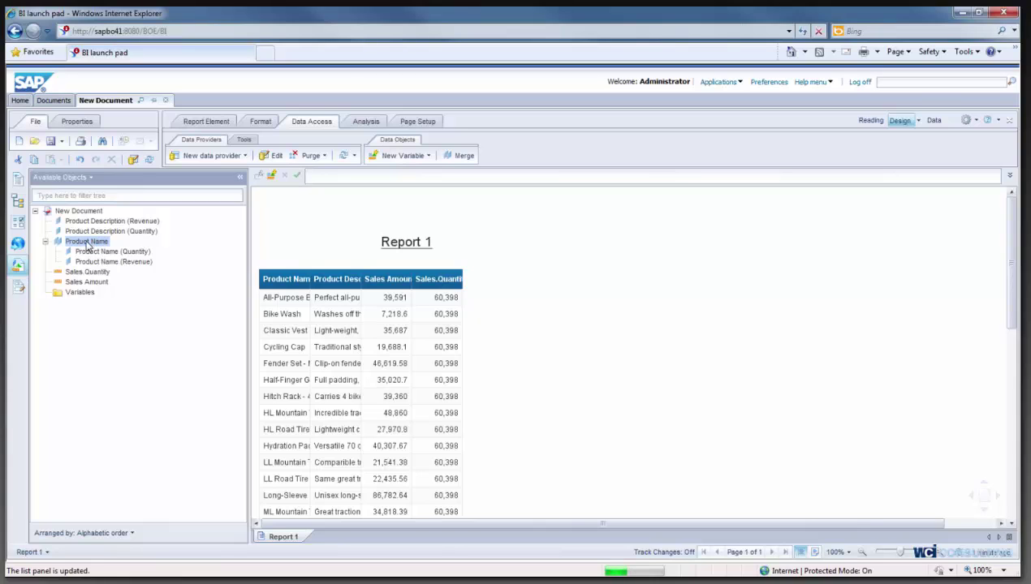
click(390, 313)
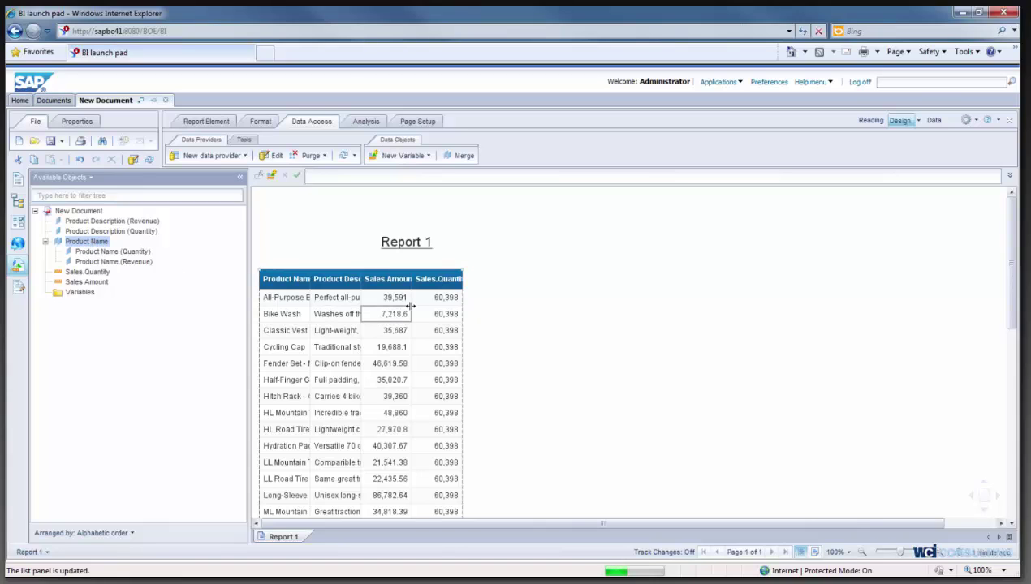
click(444, 308)
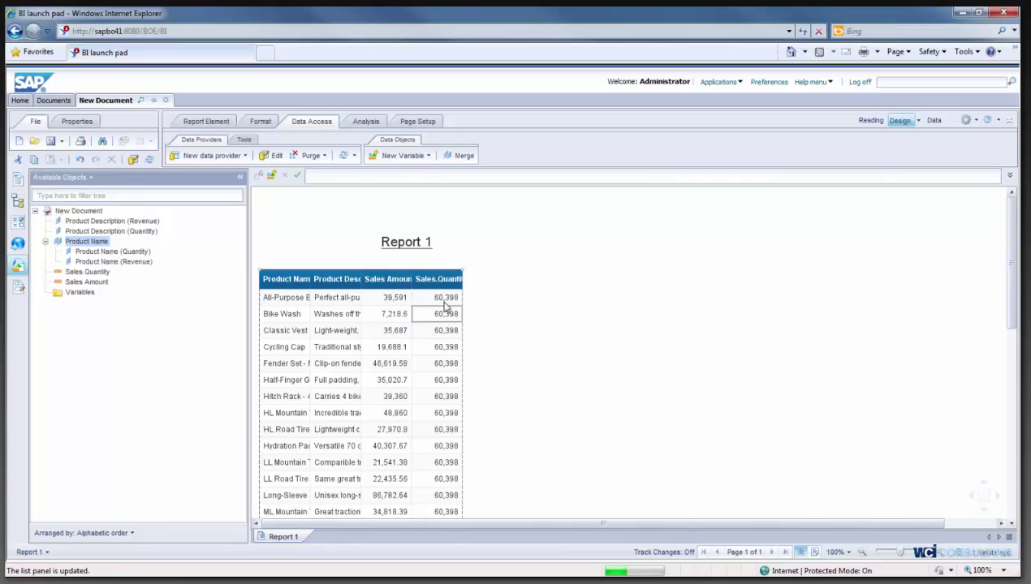
click(336, 298)
click(339, 299)
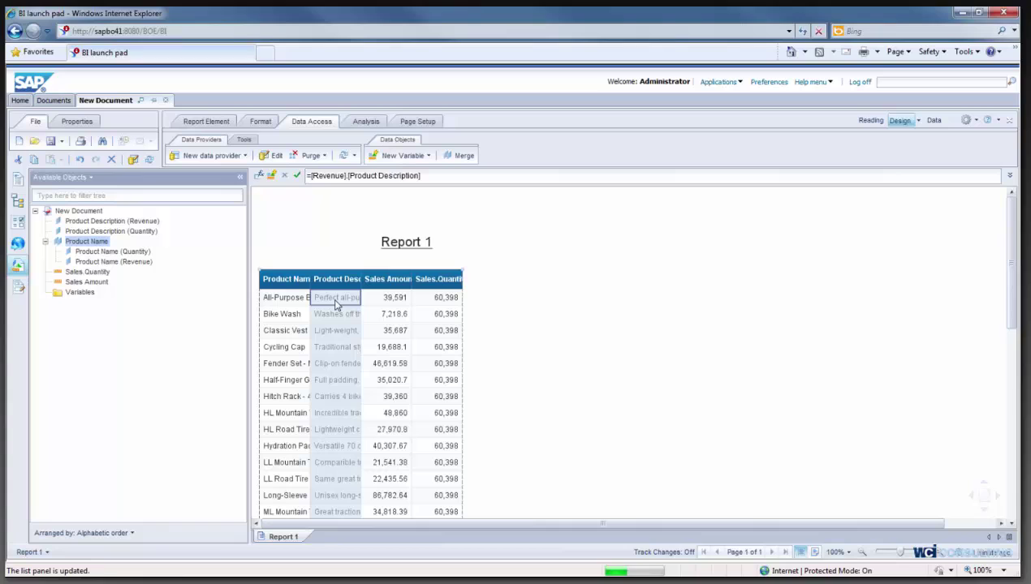
right_click(331, 303)
click(421, 301)
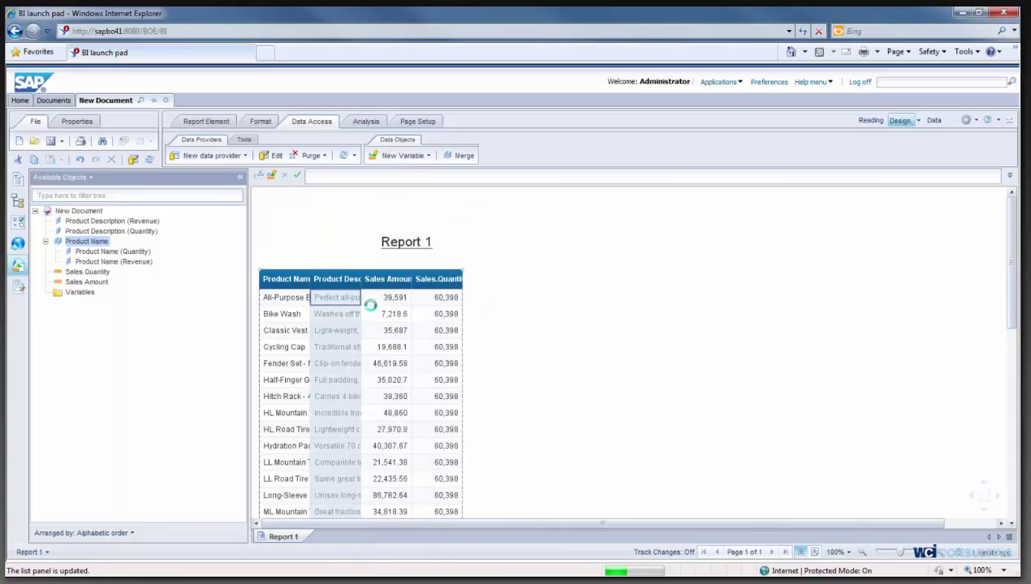
click(393, 308)
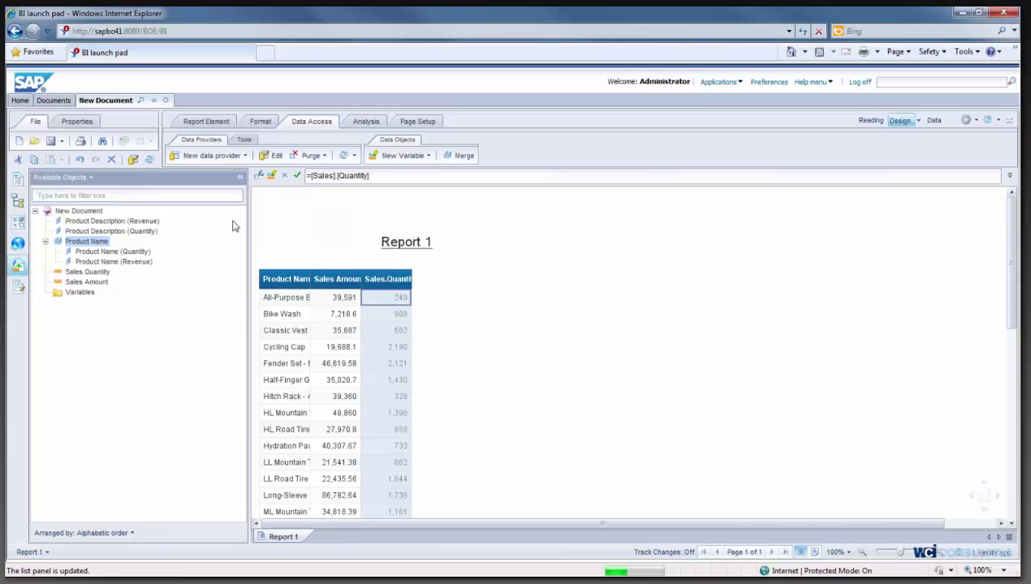
- Merge both Product Description dimensions and place the merged one beside Product Name
click(459, 157)
click(485, 272)
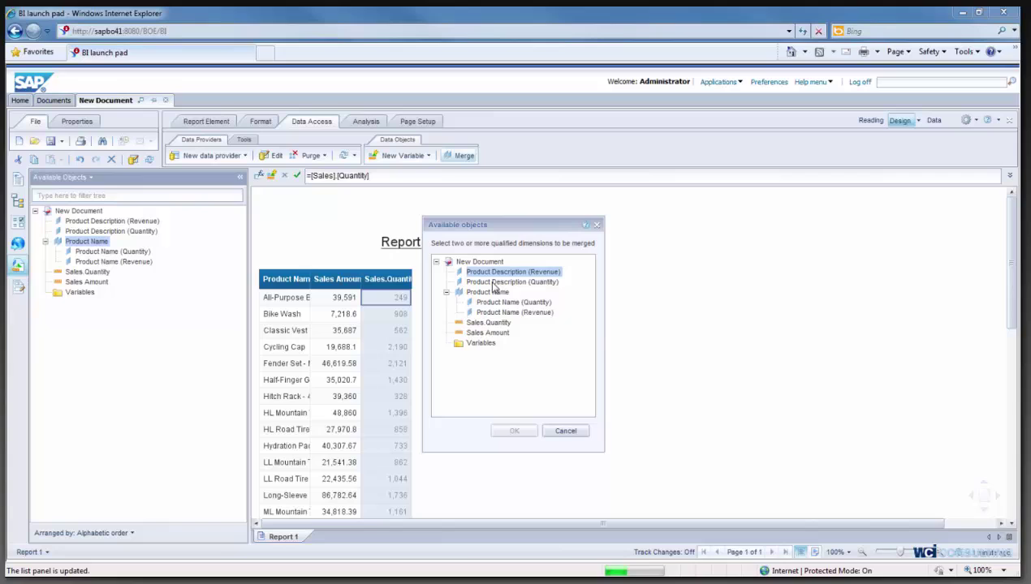
ctrl+click(493, 282)
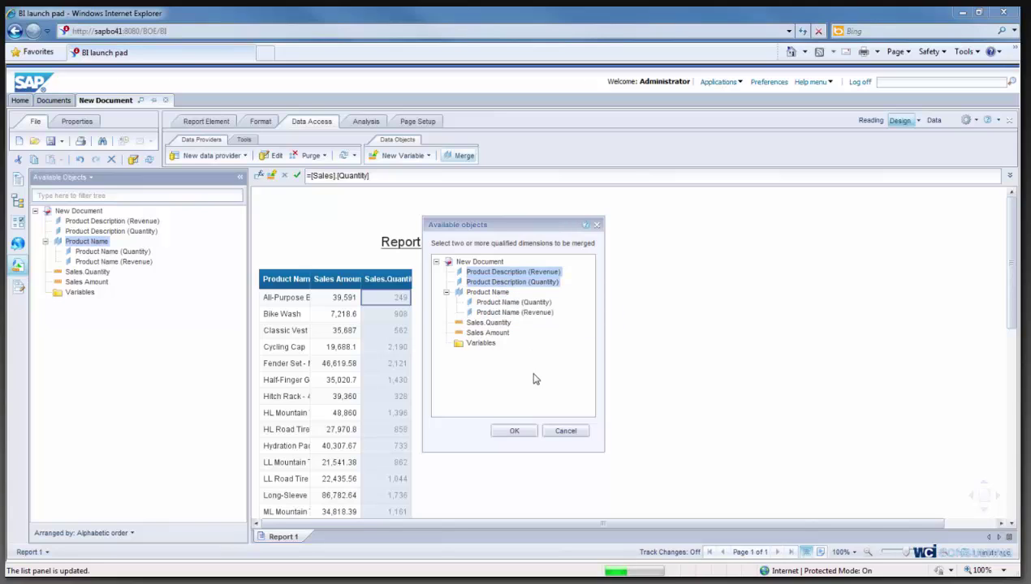
click(516, 430)
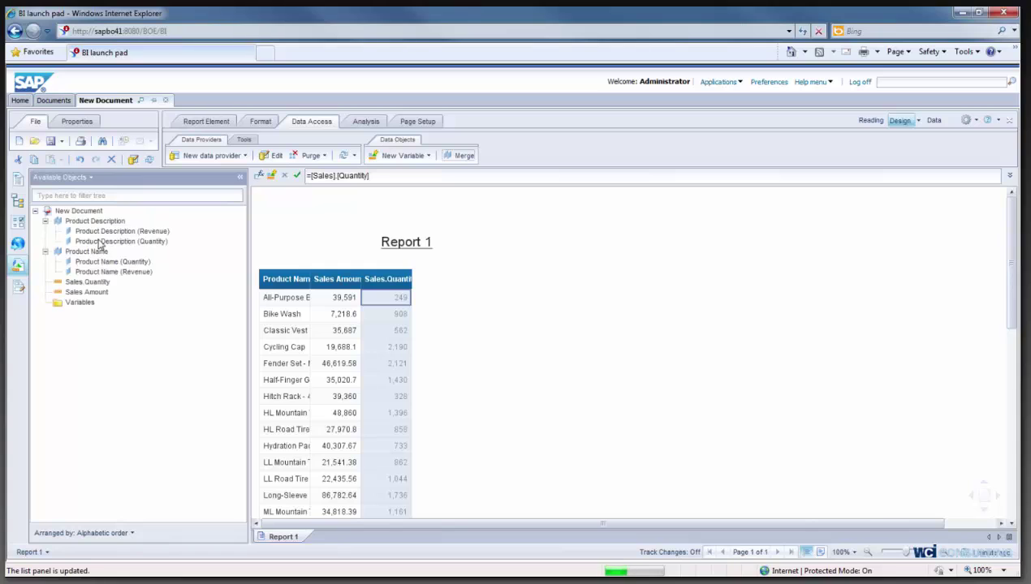
drag(95, 223, 323, 314)
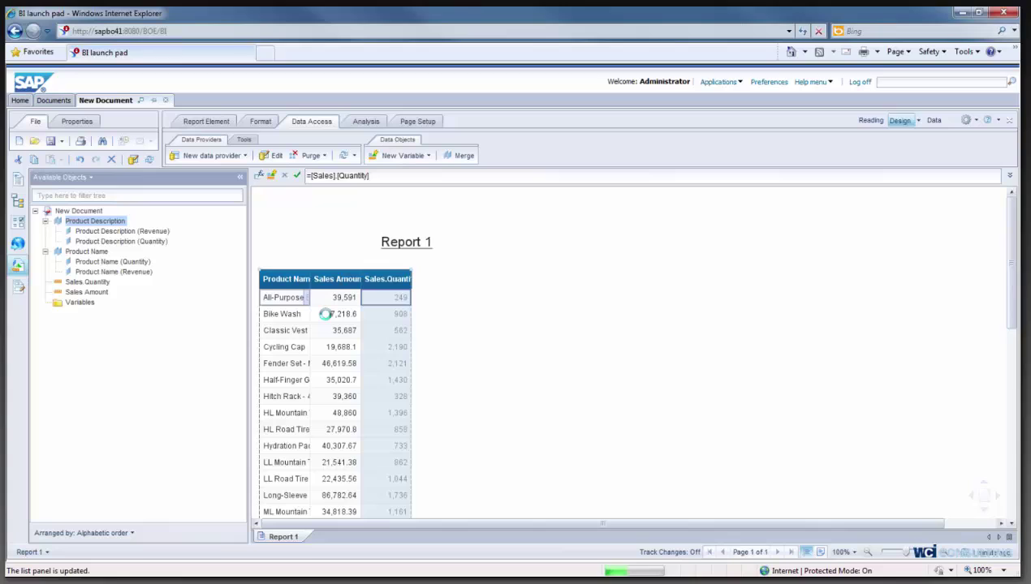
click(442, 298)
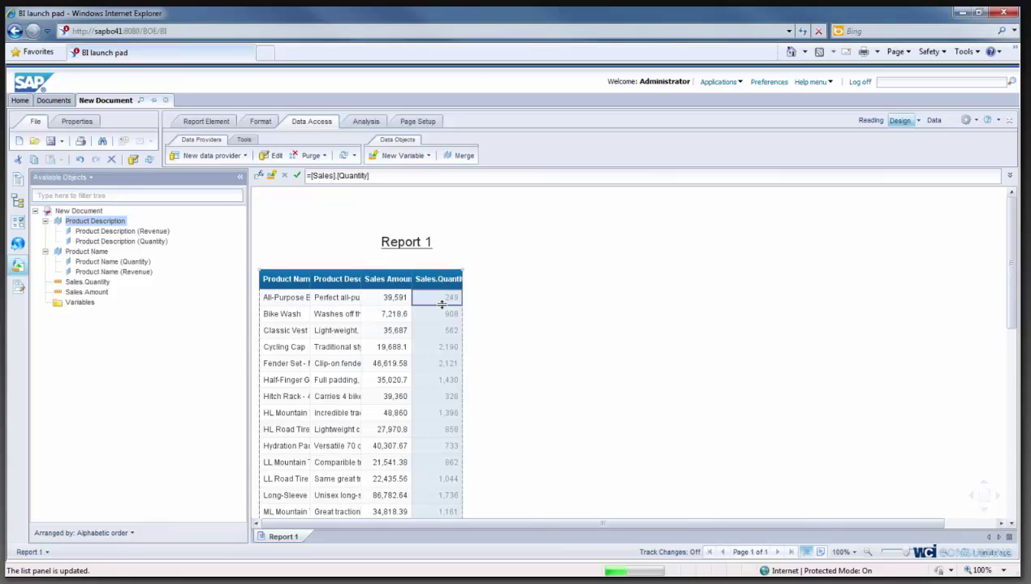